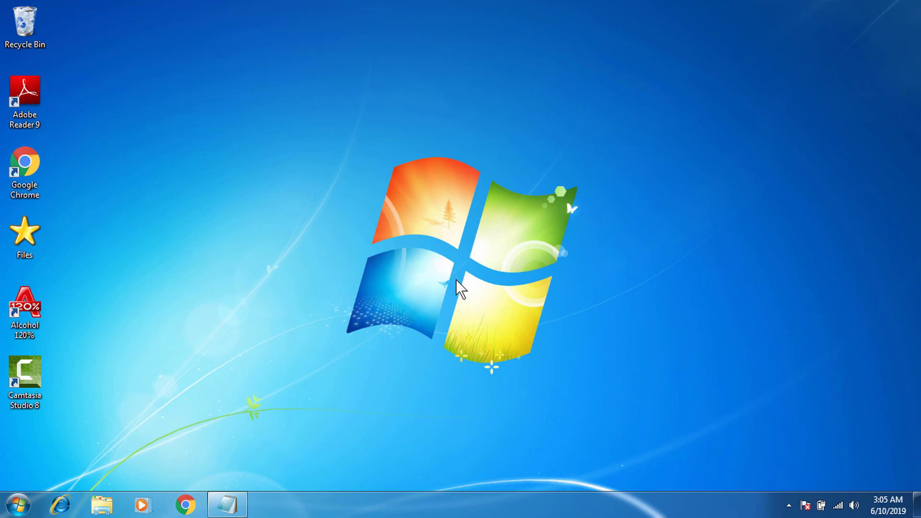
Step: Select the IE9 download link address in the notes, then hide the note
left_click(230, 506)
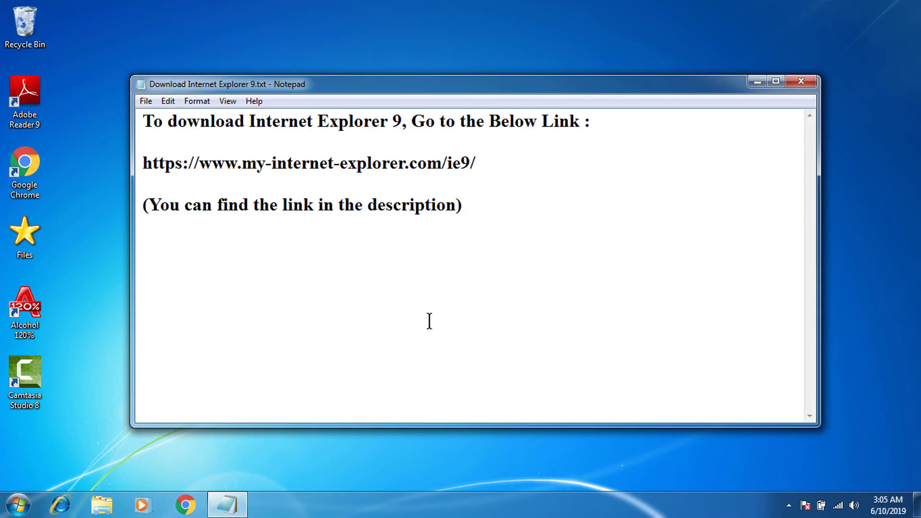
left_click_drag(145, 164, 507, 161)
key("ctrl+c")
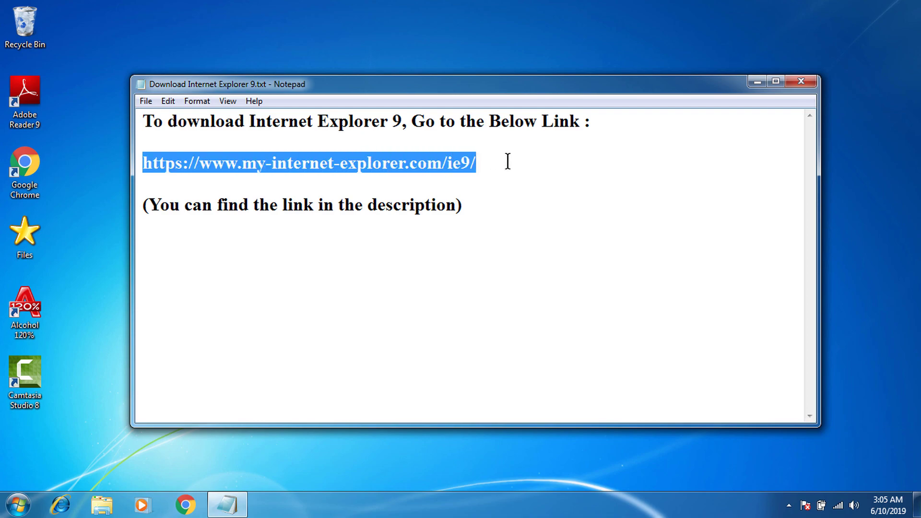
left_click(512, 264)
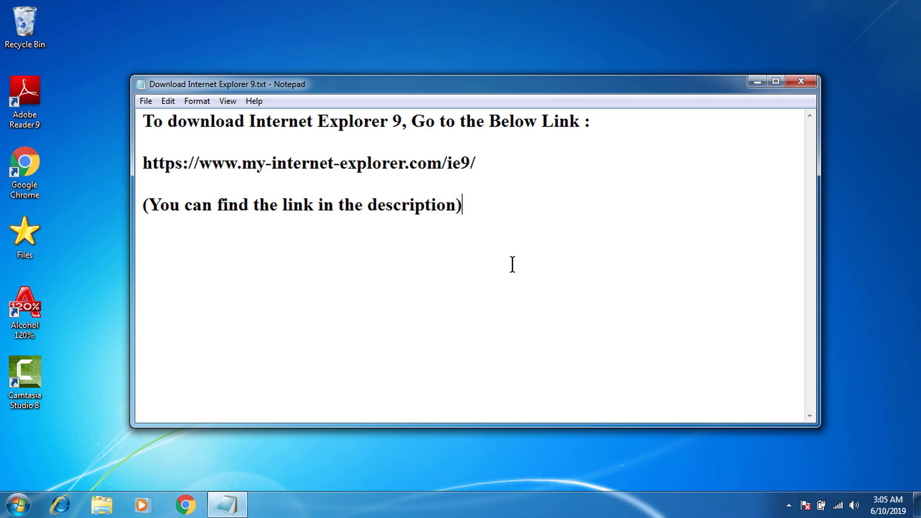
left_click_drag(367, 205, 456, 209)
left_click(506, 286)
left_click(756, 85)
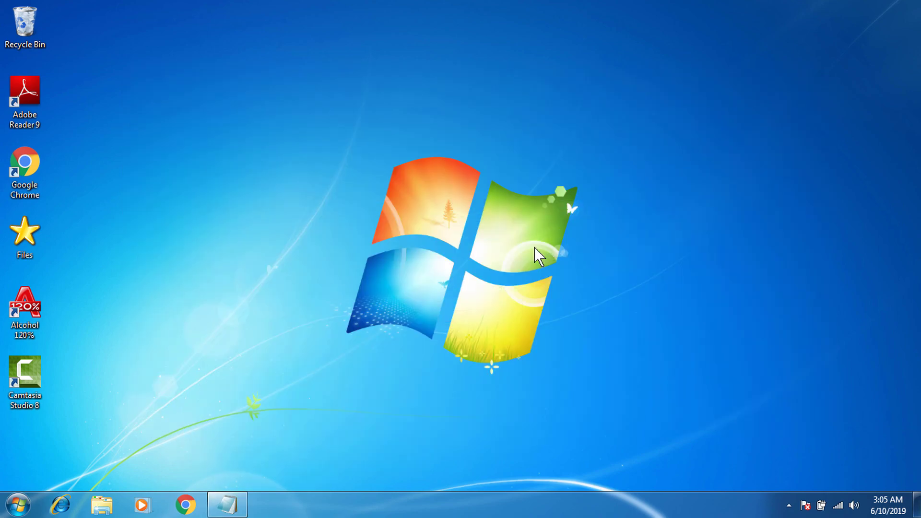
Step: In Internet Explorer, replace about:blank with the pasted IE9 page address and load it
left_click(72, 503)
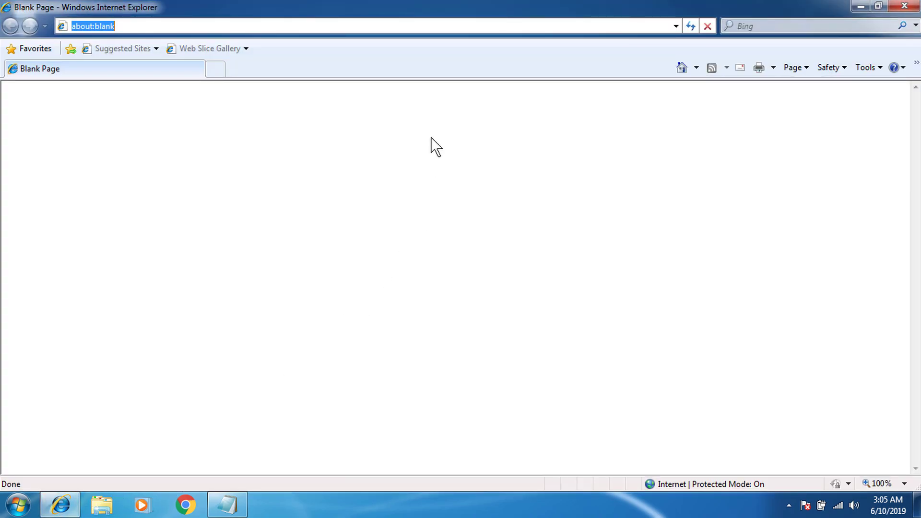
left_click(414, 26)
key("BackSpace")
key("BackSpace")
key("BackSpace")
key("BackSpace")
key("BackSpace")
key("BackSpace")
key("BackSpace")
key("BackSpace")
key("BackSpace")
key("BackSpace")
key("BackSpace")
key("ctrl+v")
key("Return")
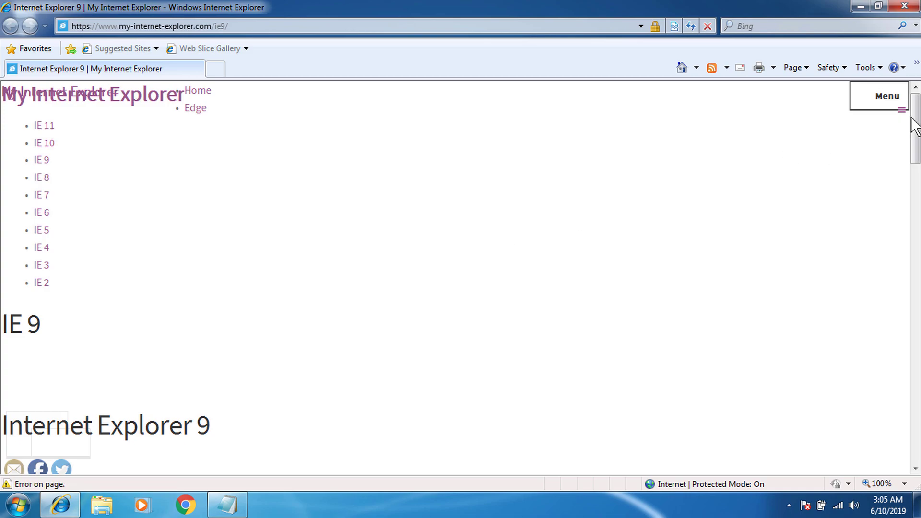
Step: Save IE-9.0.rar (207 MB) from Download IE9 into Downloads, then show its folder
left_click_drag(913, 120, 907, 305)
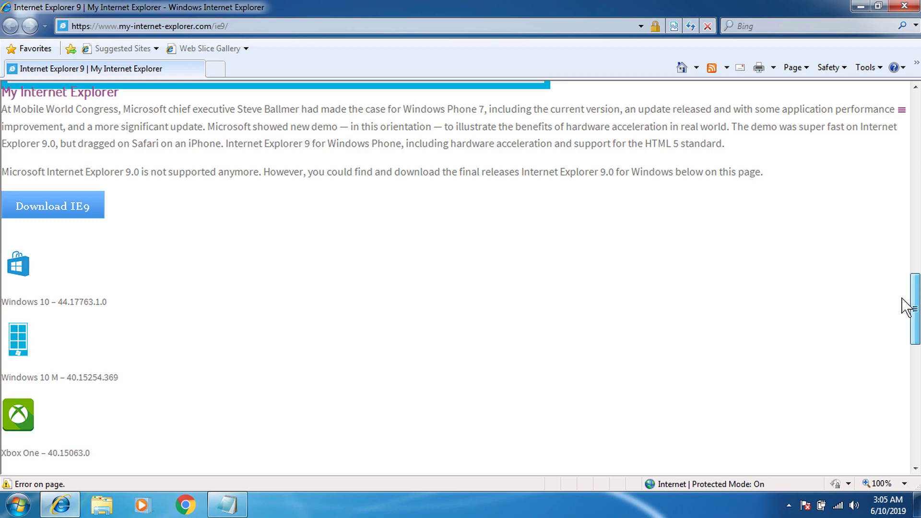
left_click(96, 210)
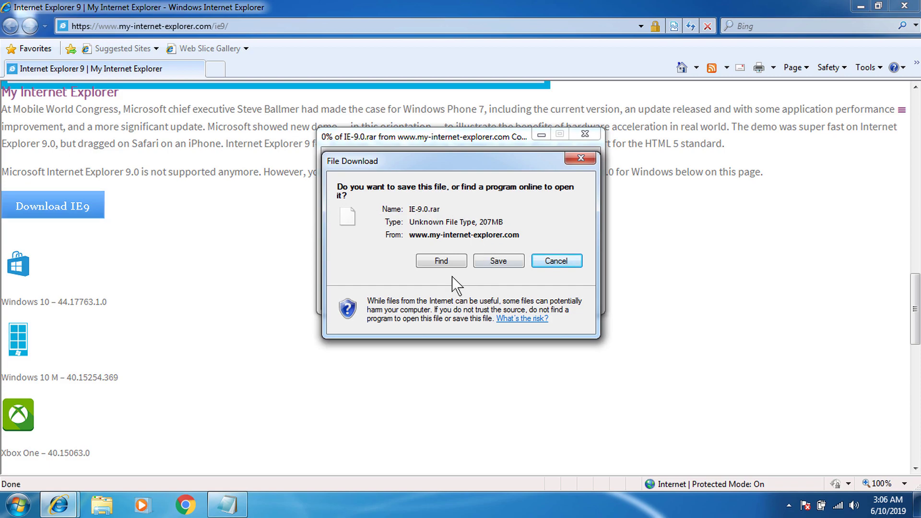
left_click(498, 261)
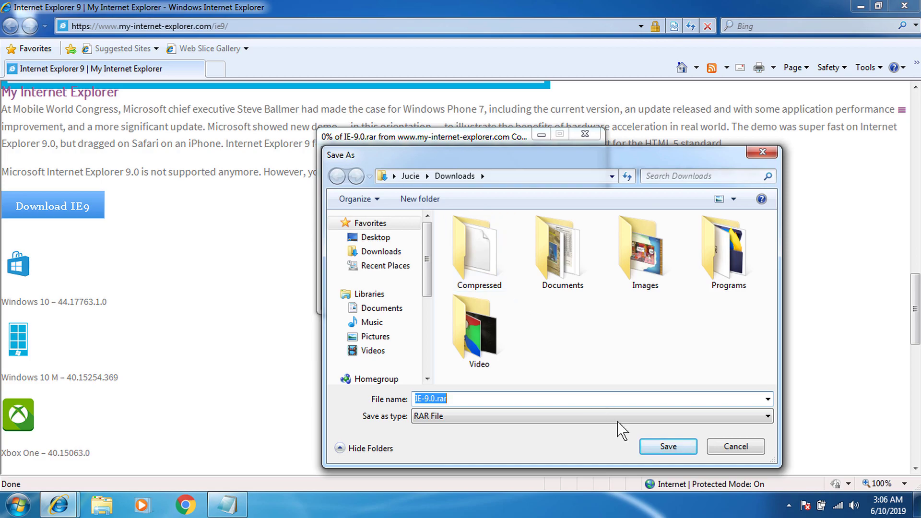
left_click(668, 451)
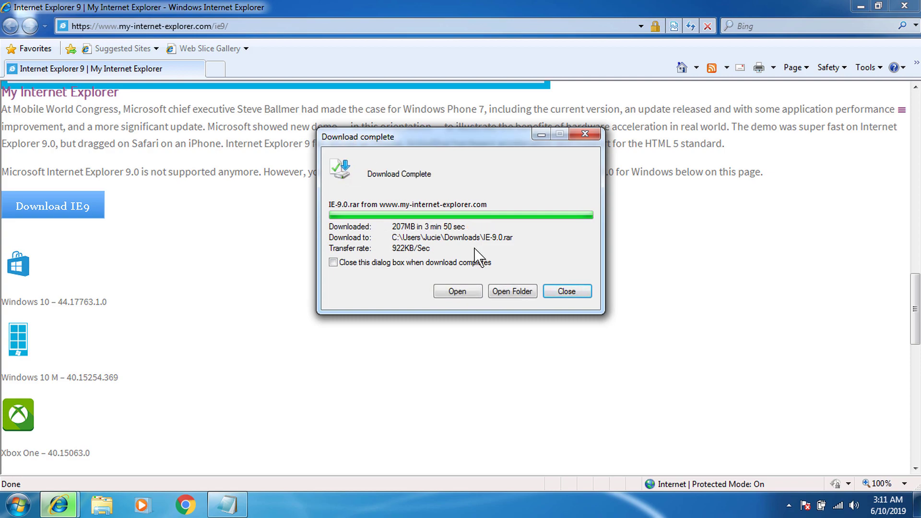
left_click(520, 291)
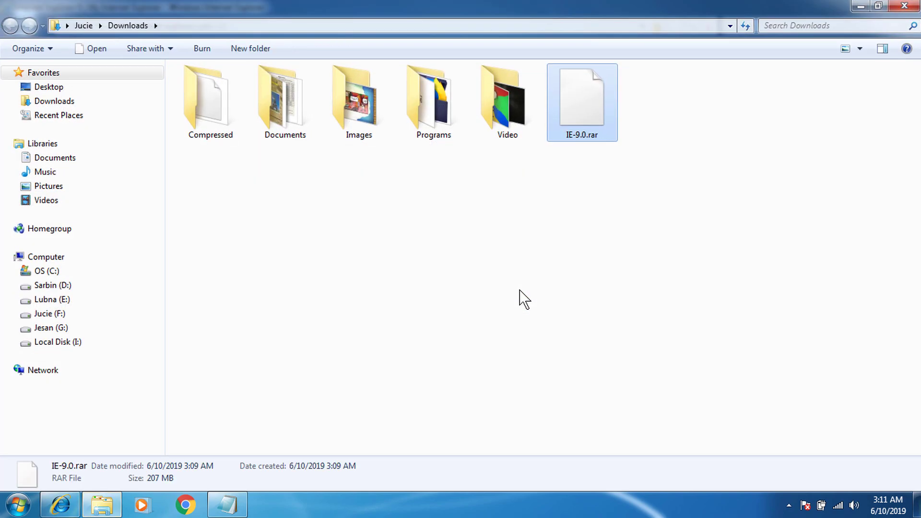
Step: Close Internet Explorer and select IE-9.0.rar in the Downloads folder
left_click(117, 501)
left_click(904, 9)
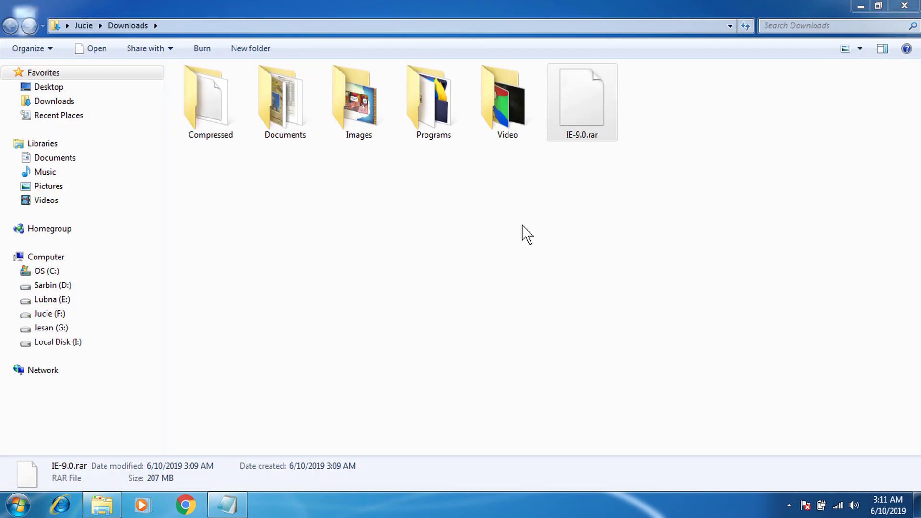
left_click(522, 232)
left_click(589, 110)
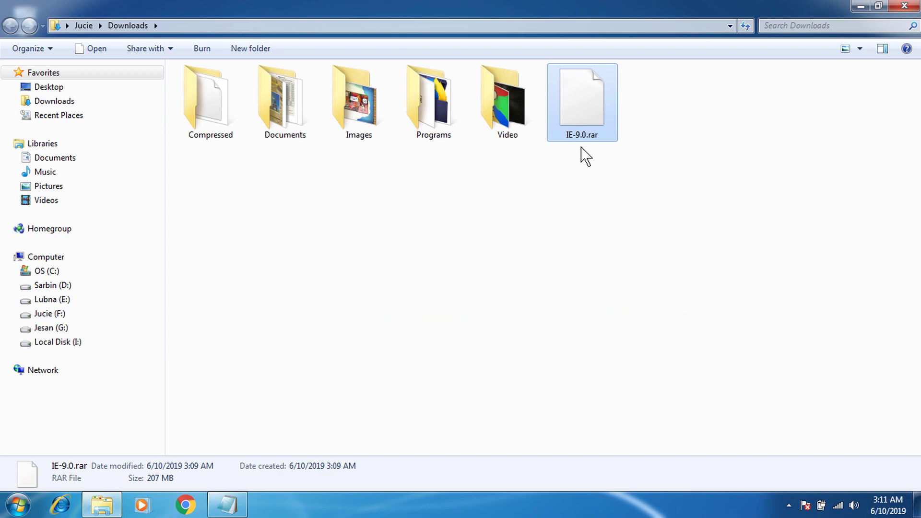
Step: Extract IE-9.0.rar with 7-Zip to "IE-9.0\" and open the new folder
right_click(586, 122)
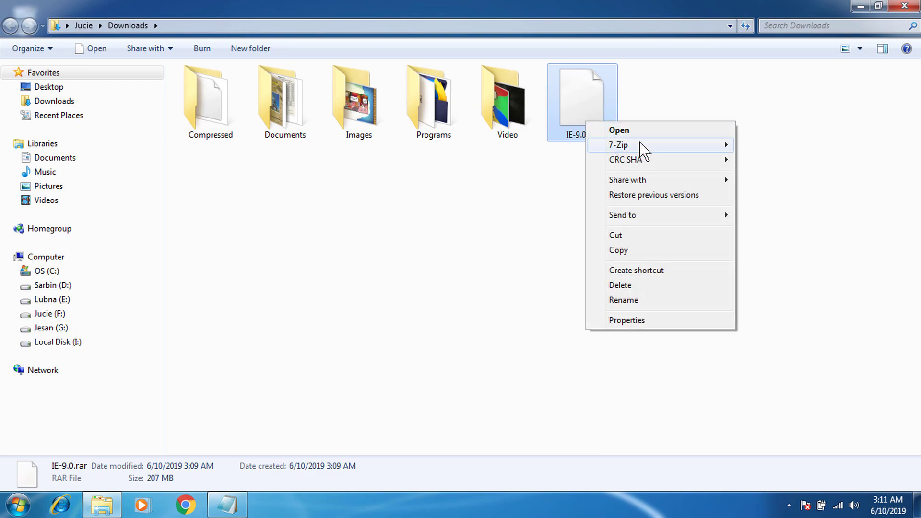
mouse_move(639, 146)
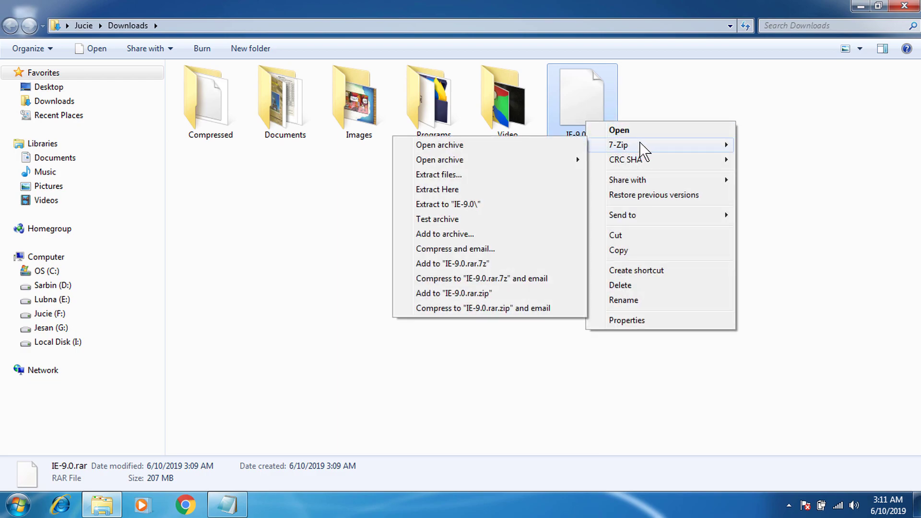
left_click(494, 204)
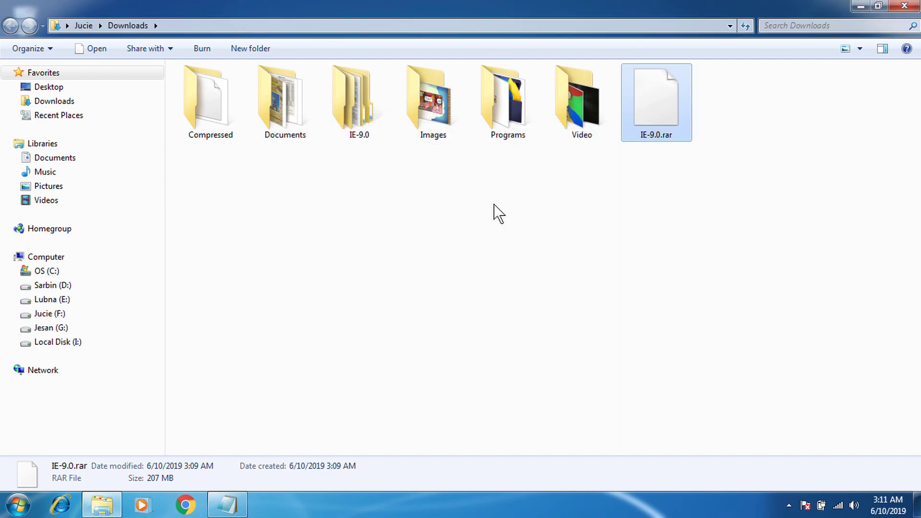
double_click(367, 122)
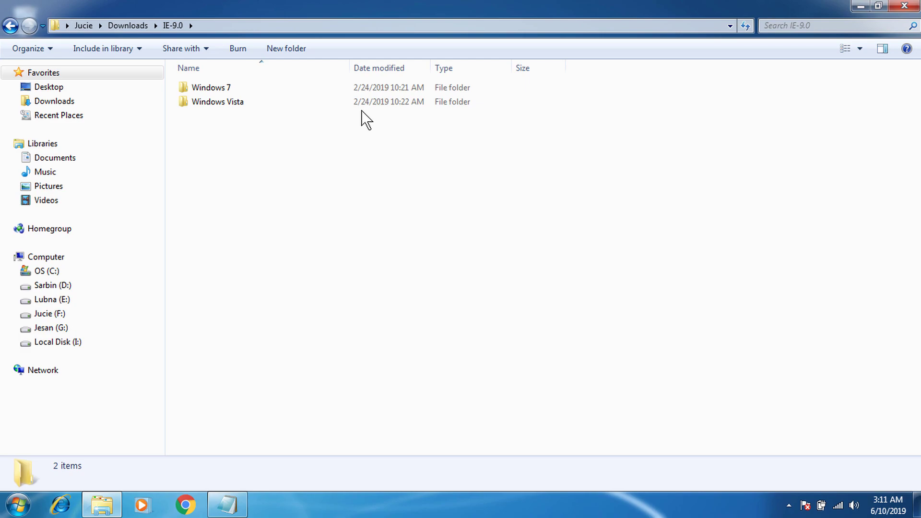
double_click(271, 89)
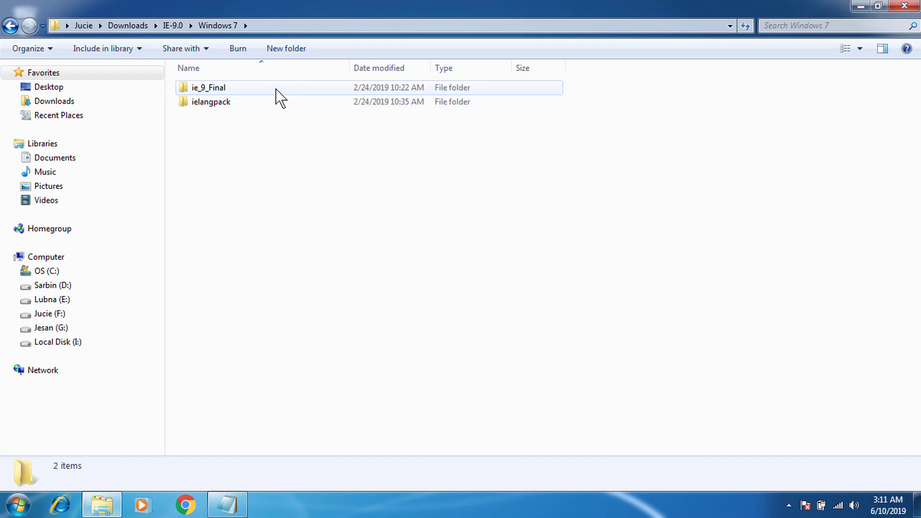
double_click(280, 95)
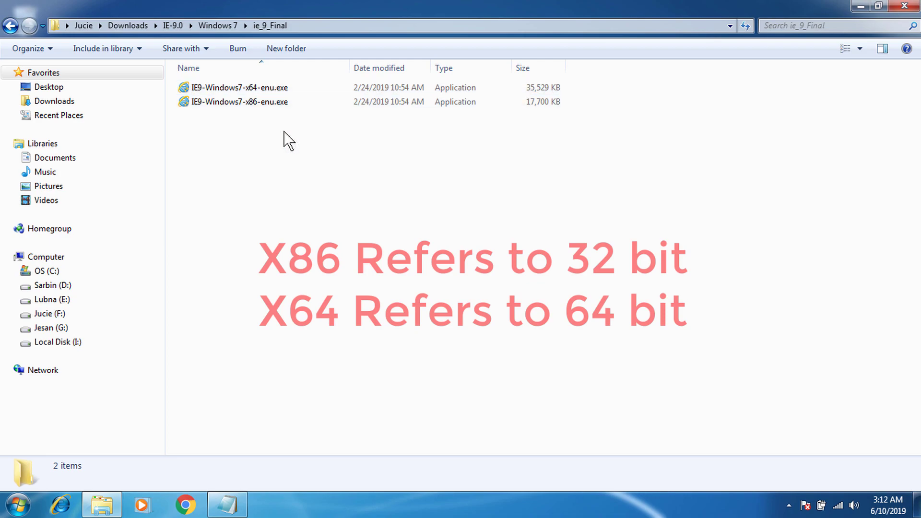
left_click(250, 103)
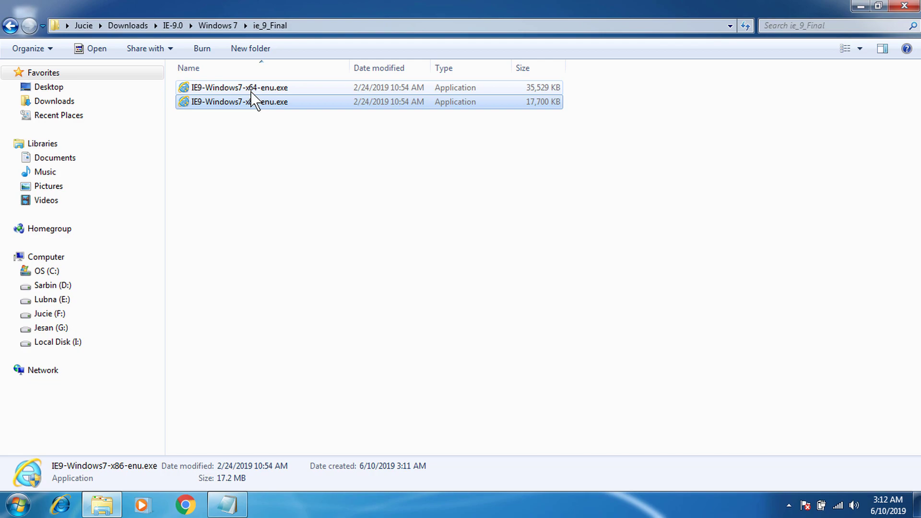
left_click(347, 200)
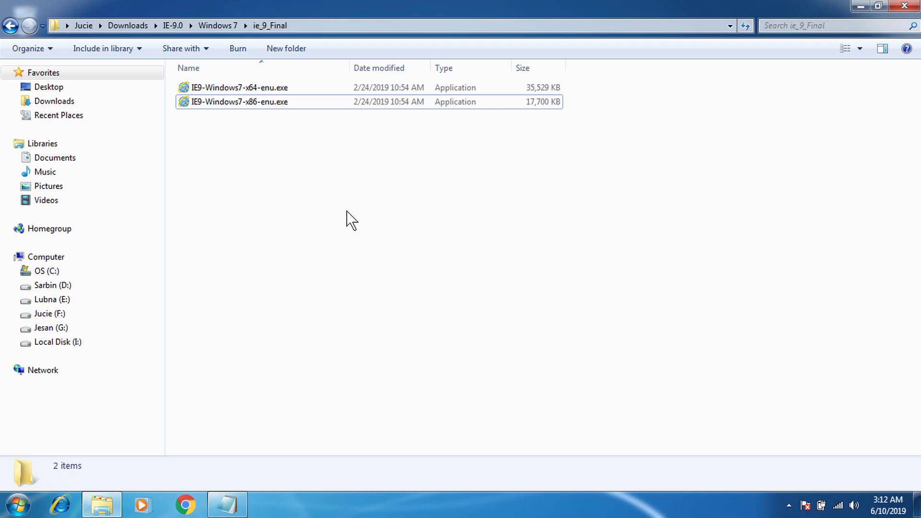
left_click(17, 509)
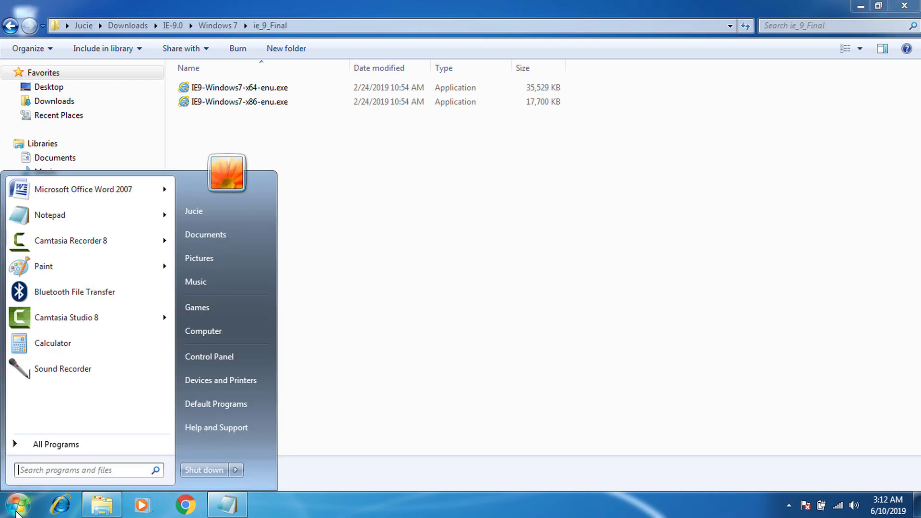
right_click(250, 331)
left_click(301, 438)
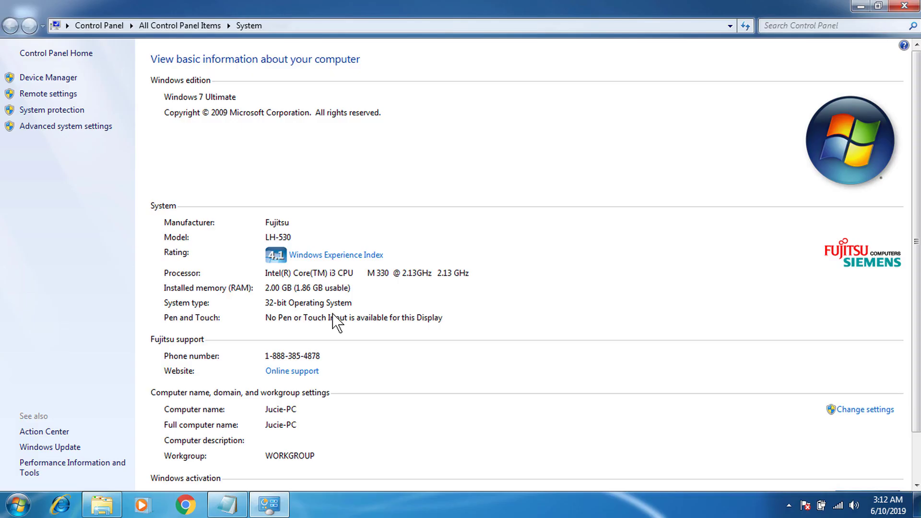
left_click(904, 5)
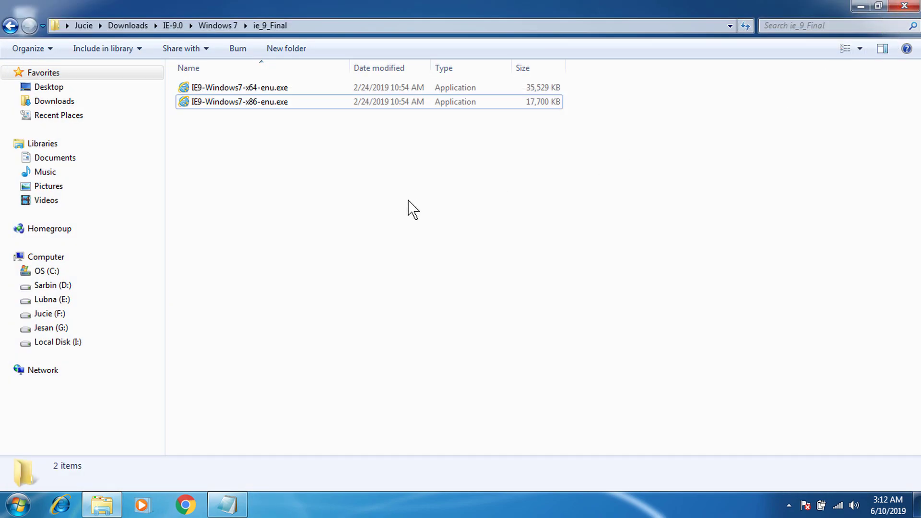
Step: Run IE9-Windows7-x86-enu.exe, close the notes and folder window, and install Internet Explorer 9
double_click(343, 102)
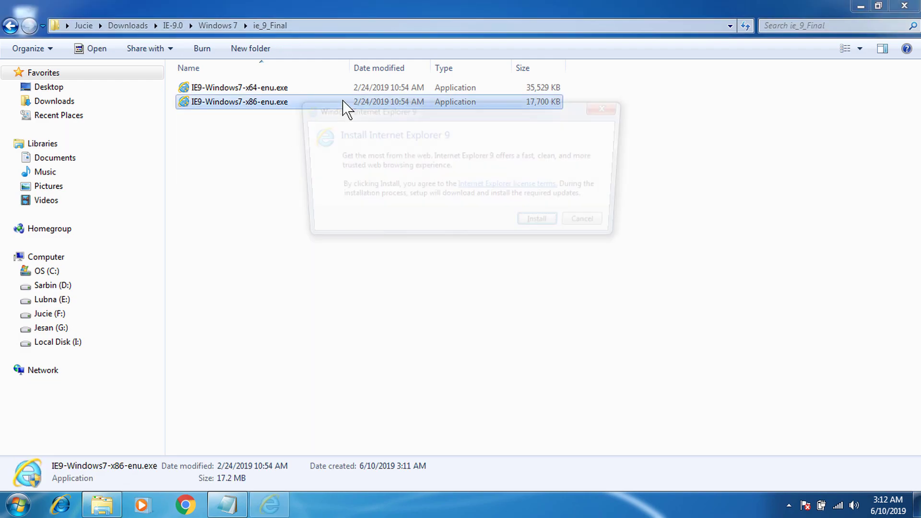
left_click_drag(352, 109, 357, 146)
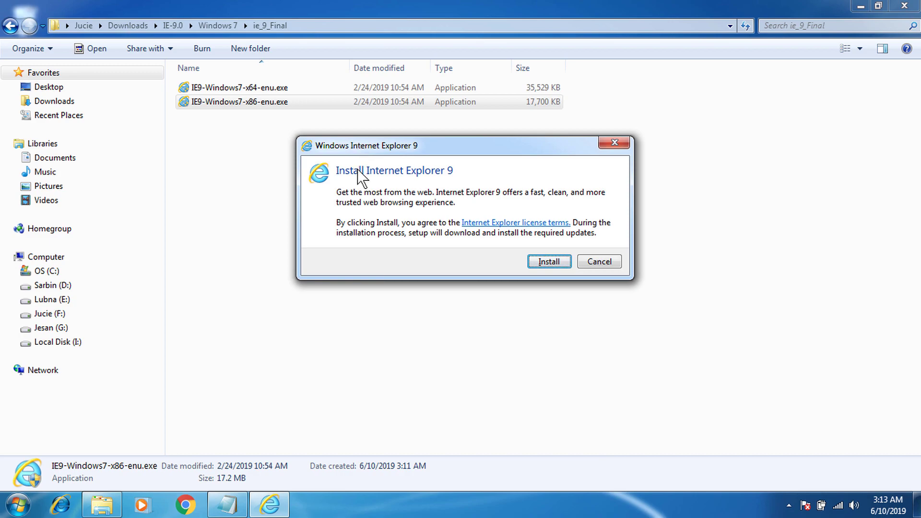
left_click(239, 510)
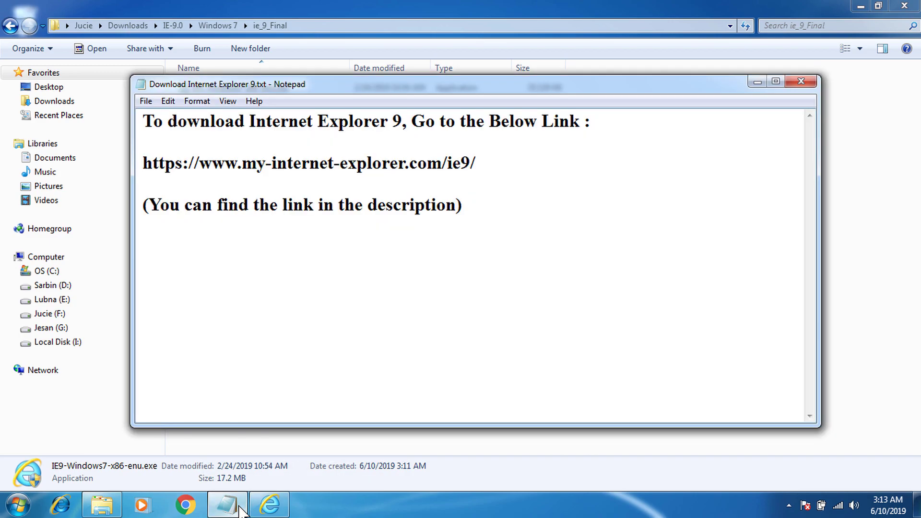
left_click(805, 84)
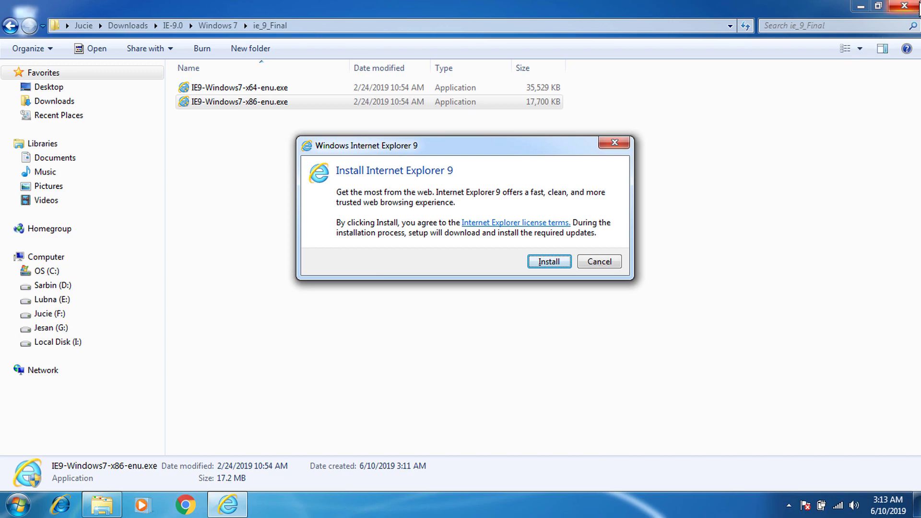
left_click(904, 6)
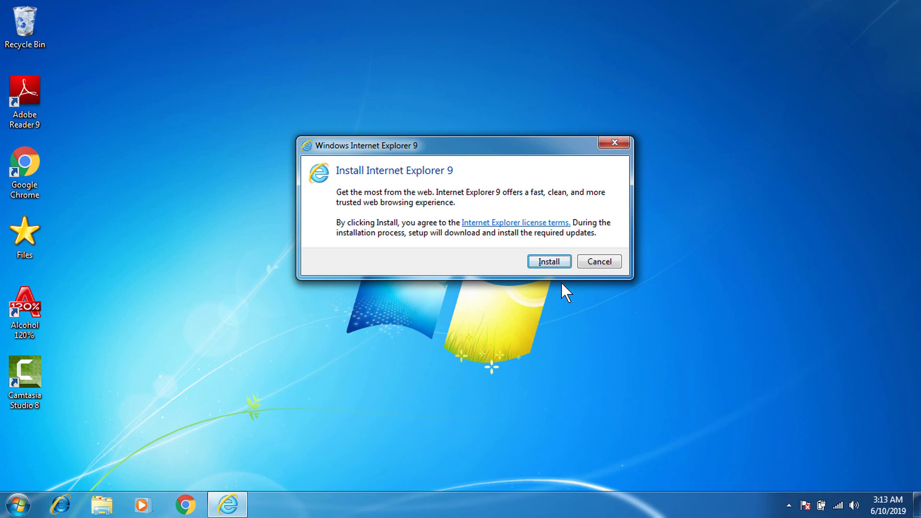
left_click(539, 262)
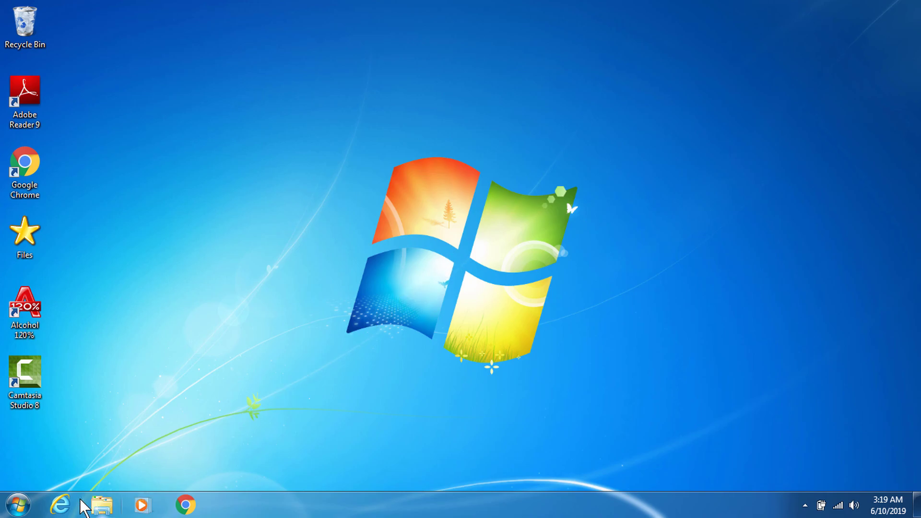
left_click(64, 504)
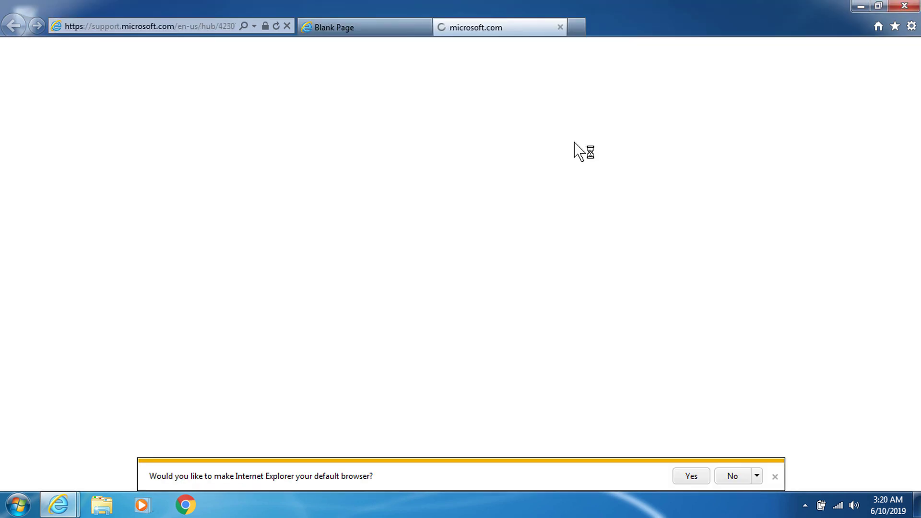
left_click(559, 28)
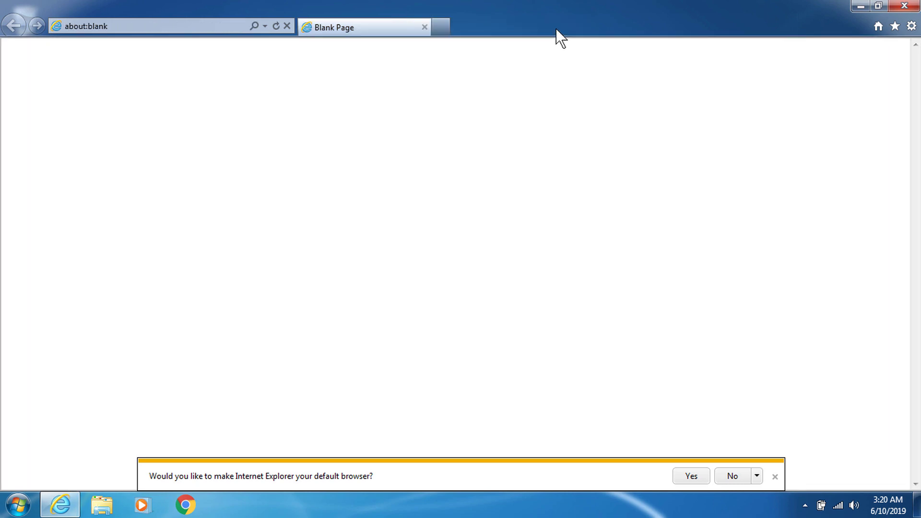
left_click(775, 478)
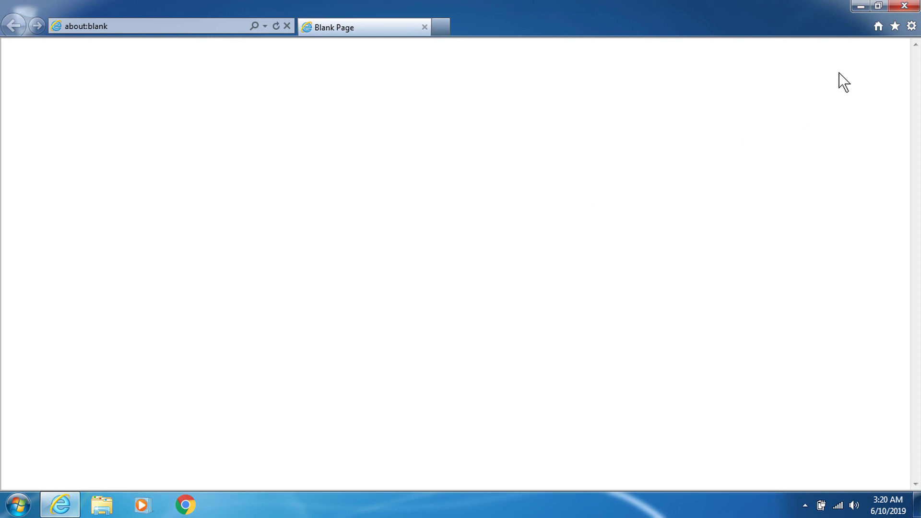
left_click(909, 27)
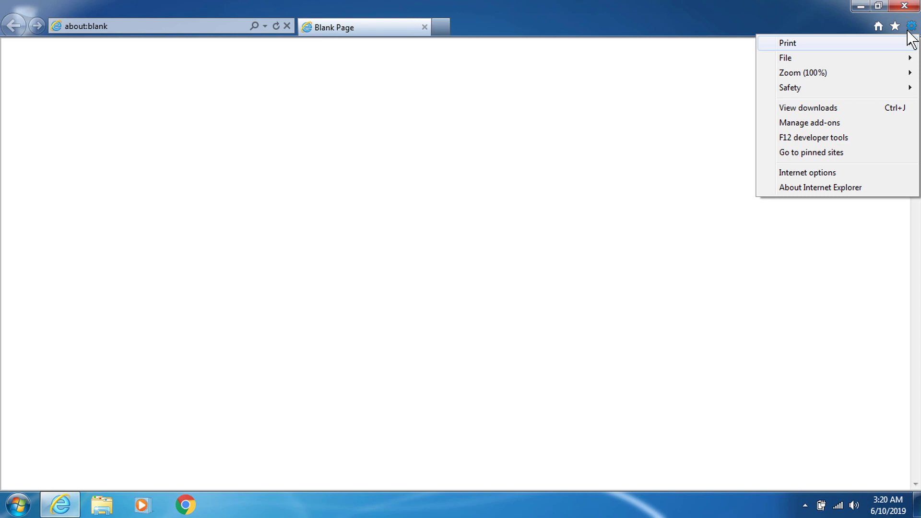
left_click(821, 188)
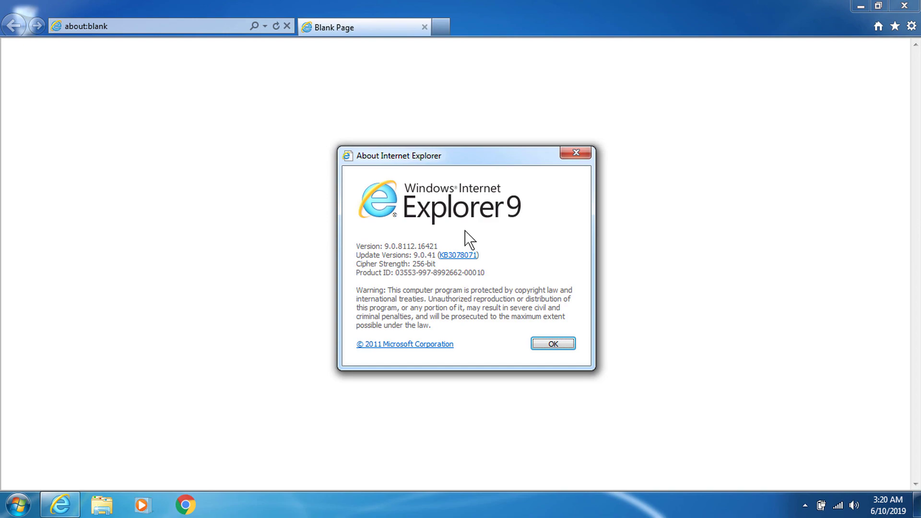
left_click(576, 153)
left_click(904, 5)
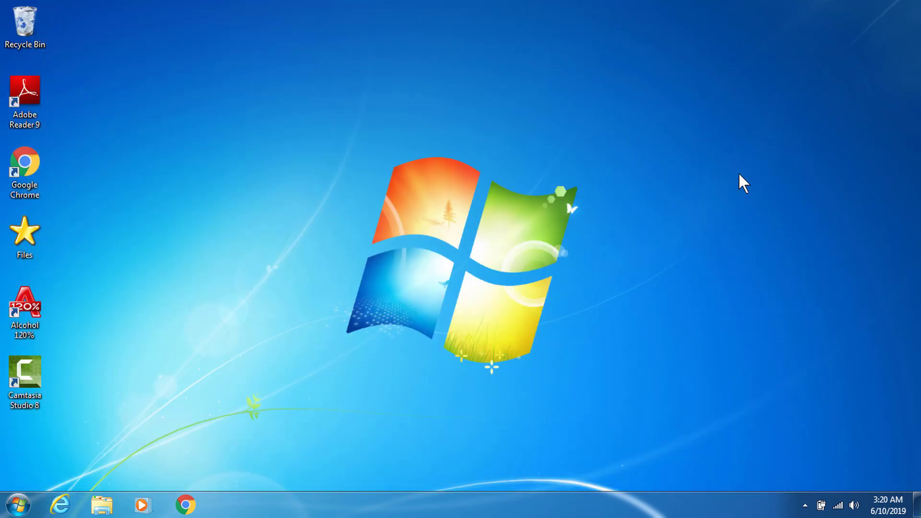